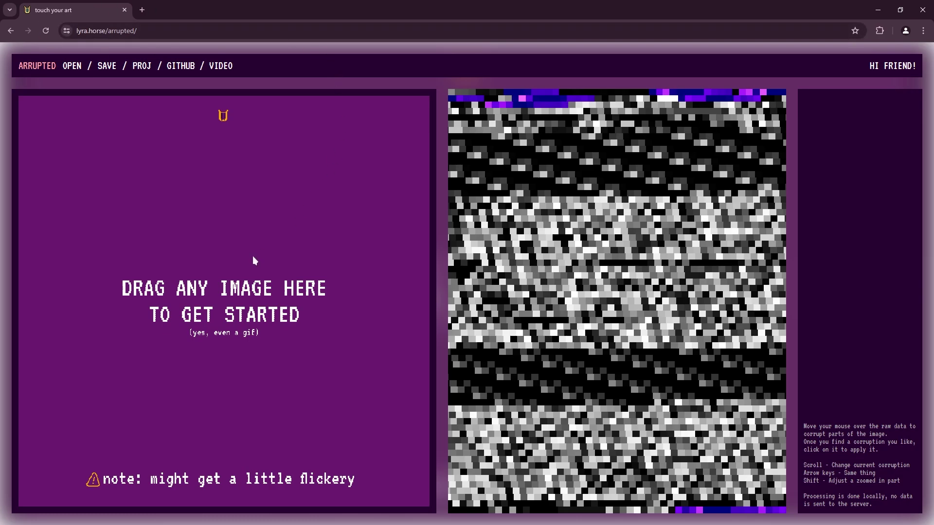
# - Switch the Arrupted page to full screen
pyautogui.press('F11')
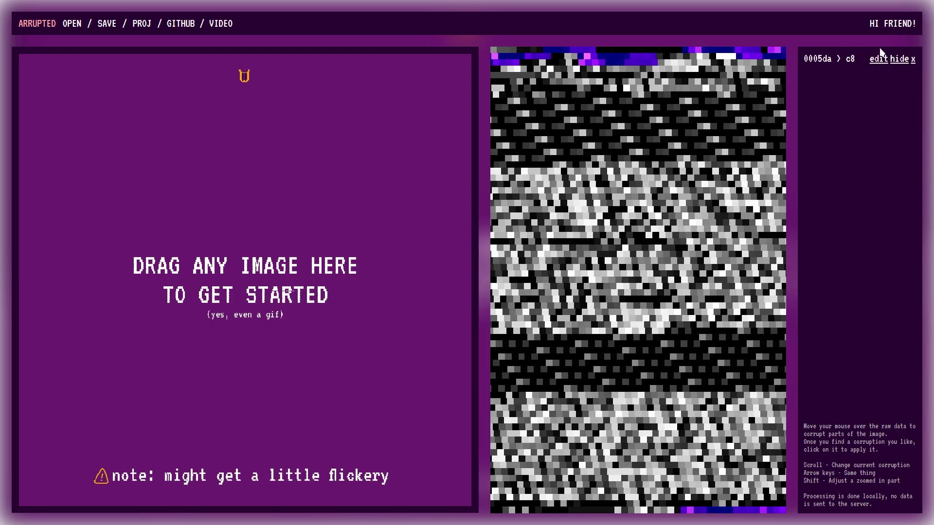
# - Change byte 0005da's corruption to c5 and add a second corruption, 000a5b to b3
pyautogui.click(878, 58)
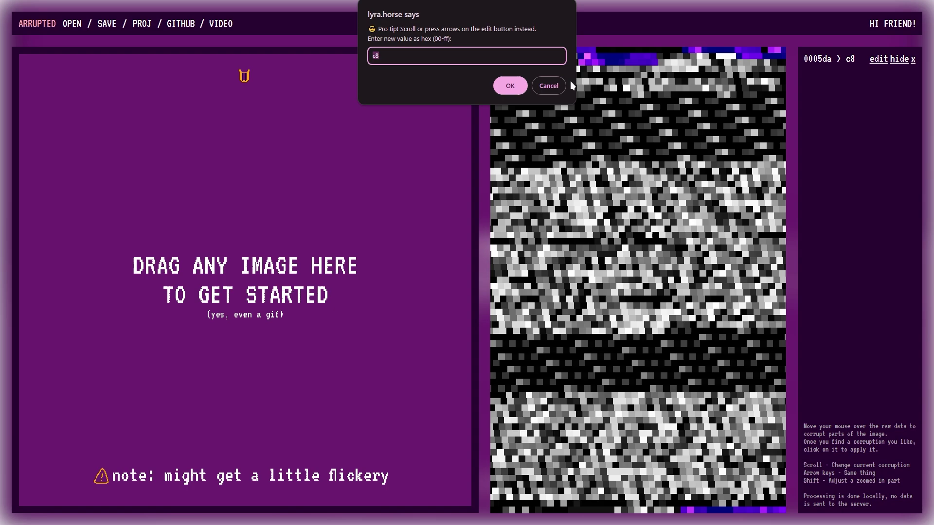
pyautogui.press('Escape')
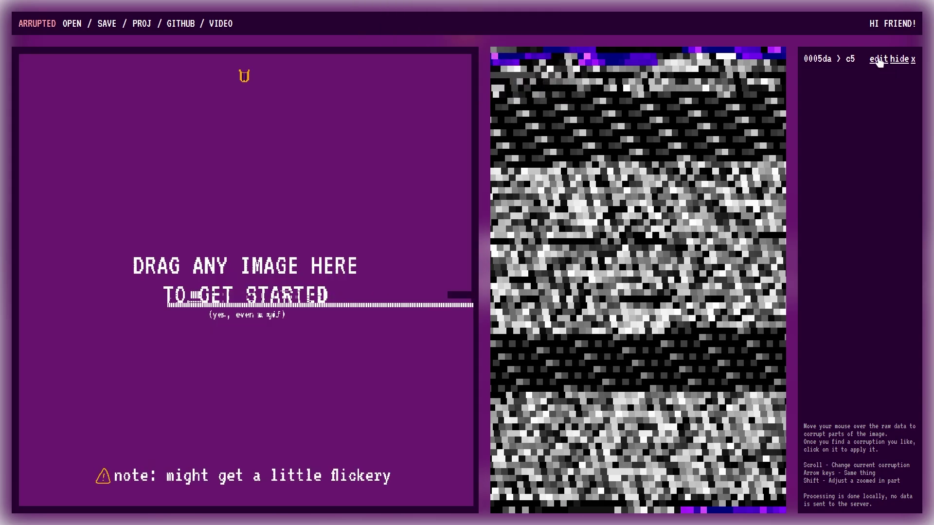
pyautogui.scroll(-4, 879, 63)
pyautogui.scroll(1, 879, 62)
pyautogui.click(515, 395)
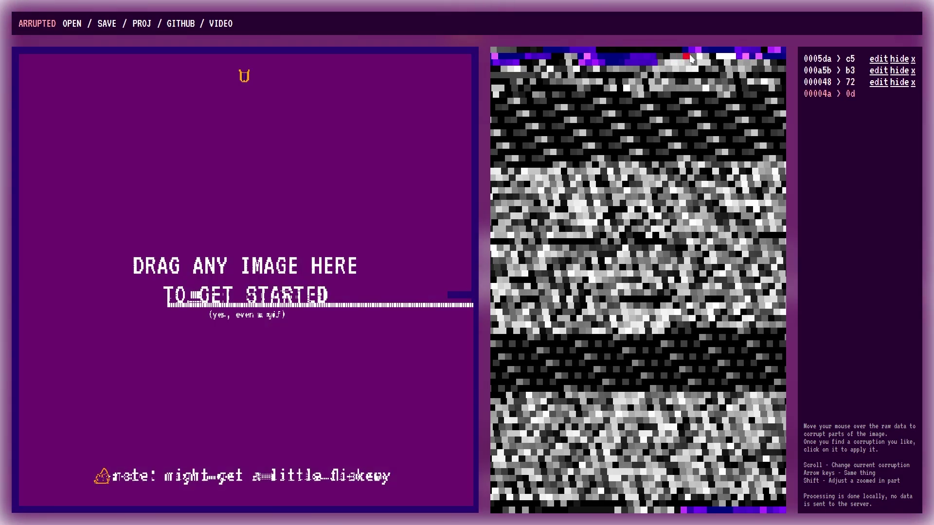
# - Apply byte corruptions at 00004a and 00004c (value 66), picking values by scrolling
pyautogui.scroll(-1, 688, 59)
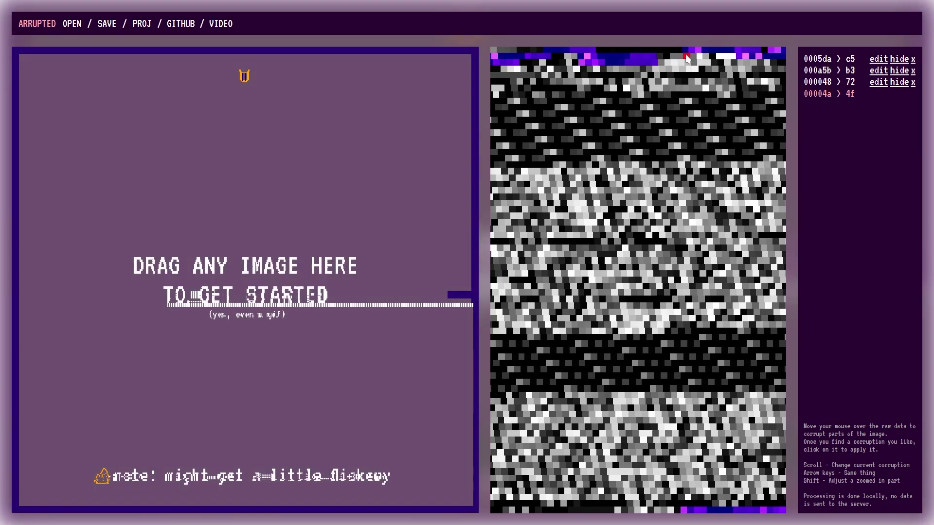
pyautogui.scroll(-1, 686, 58)
pyautogui.click(686, 57)
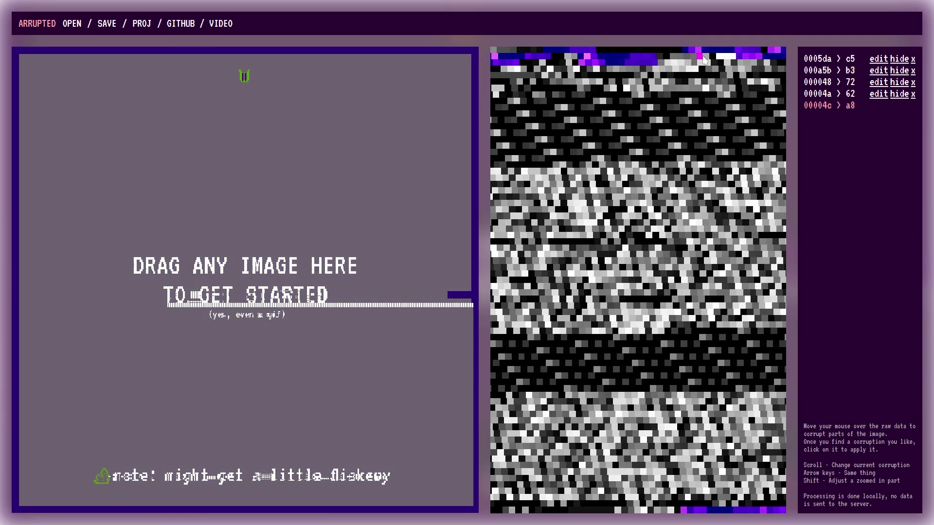
pyautogui.scroll(-2, 703, 59)
pyautogui.click(704, 58)
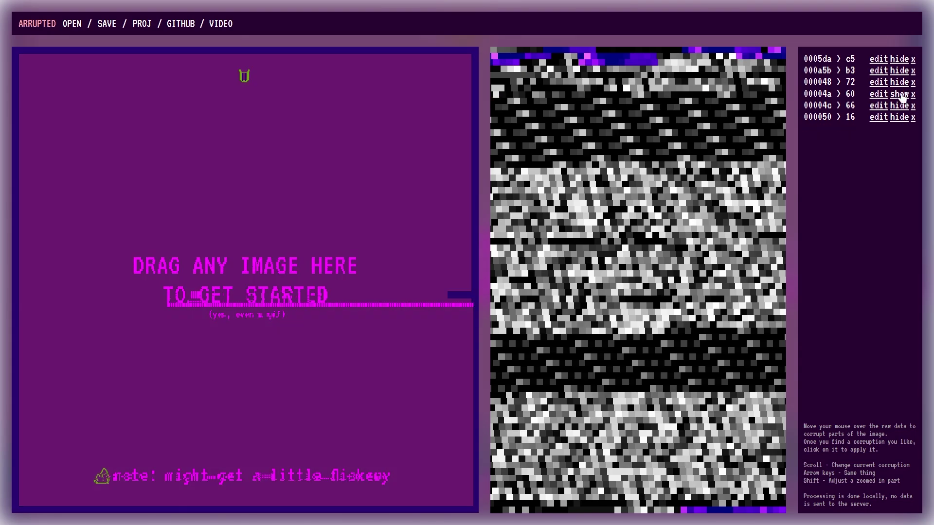
# - Delete the 00004a corruption from the corruption list
pyautogui.click(912, 95)
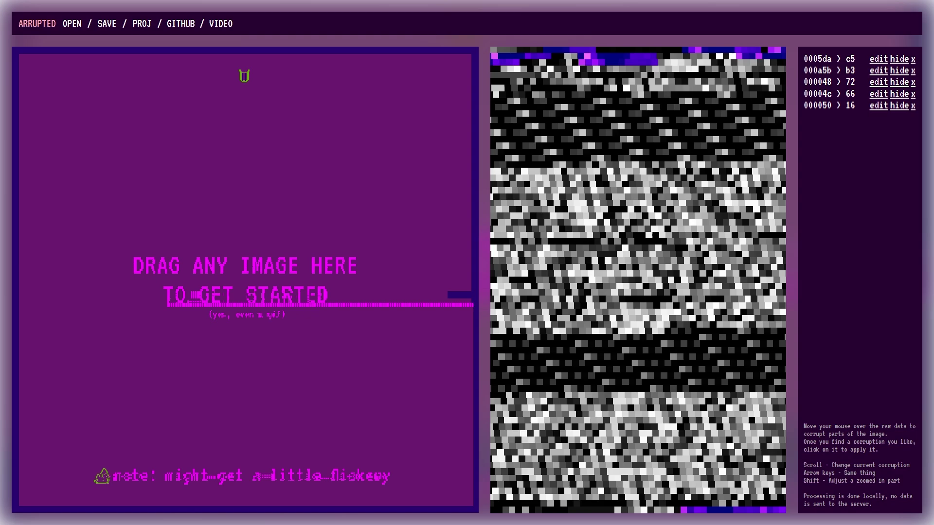
# - Load the fox image by dropping it onto the drop area
pyautogui.moveTo(316, 214); pyautogui.dragTo(320, 253)
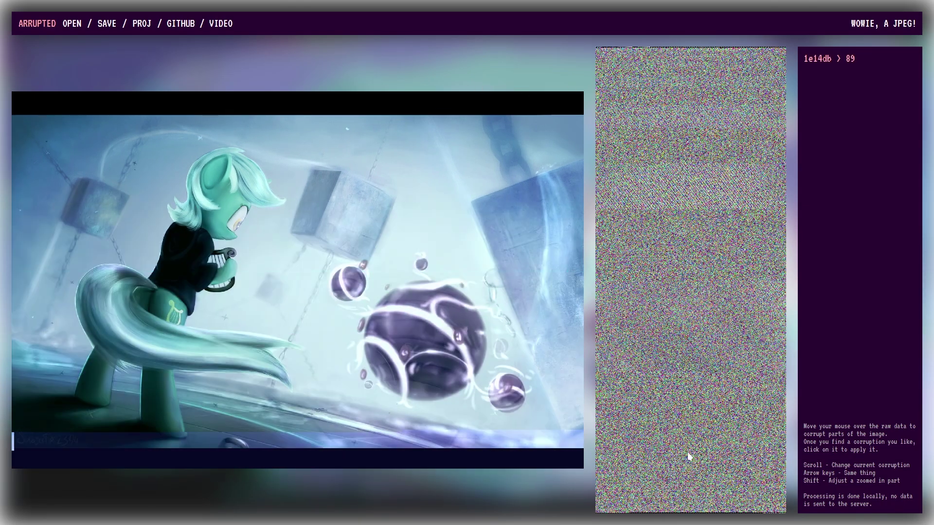
# - Zoom into a small section of the JPEG's raw bytes
pyautogui.press('shift')
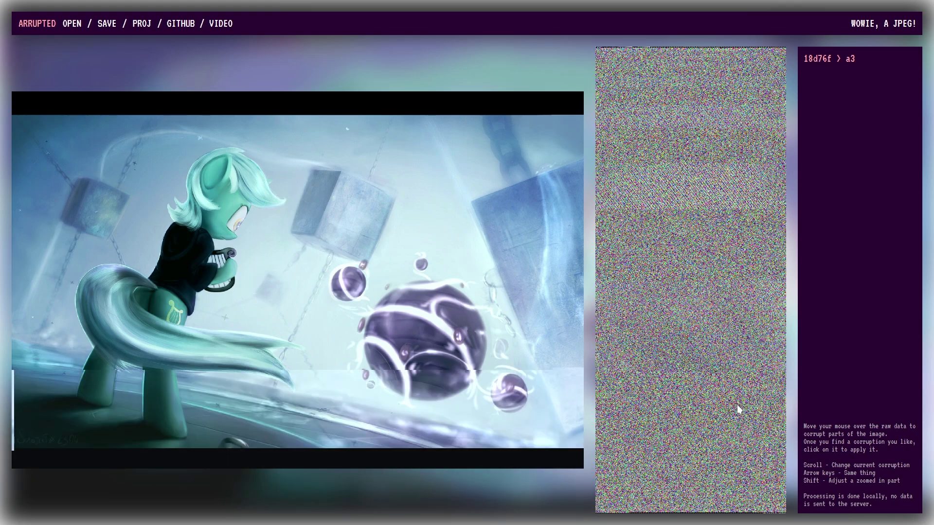
# - Zoom into the raw data and hide the first corruption's effect on the image
pyautogui.press('shift')
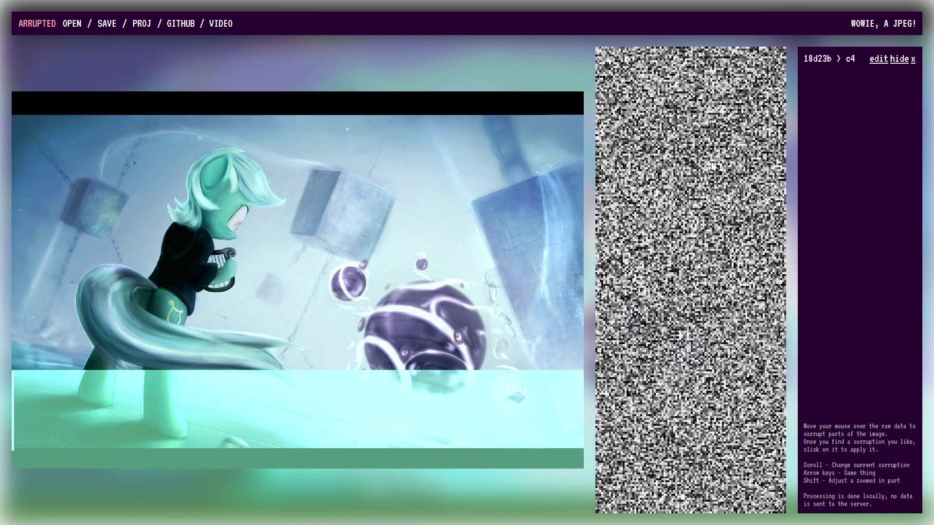
pyautogui.click(899, 60)
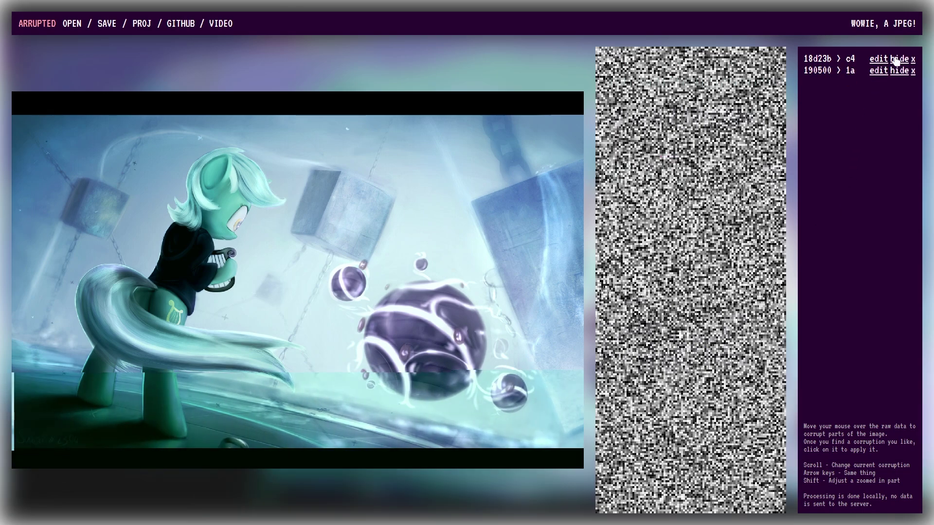
pyautogui.click(899, 59)
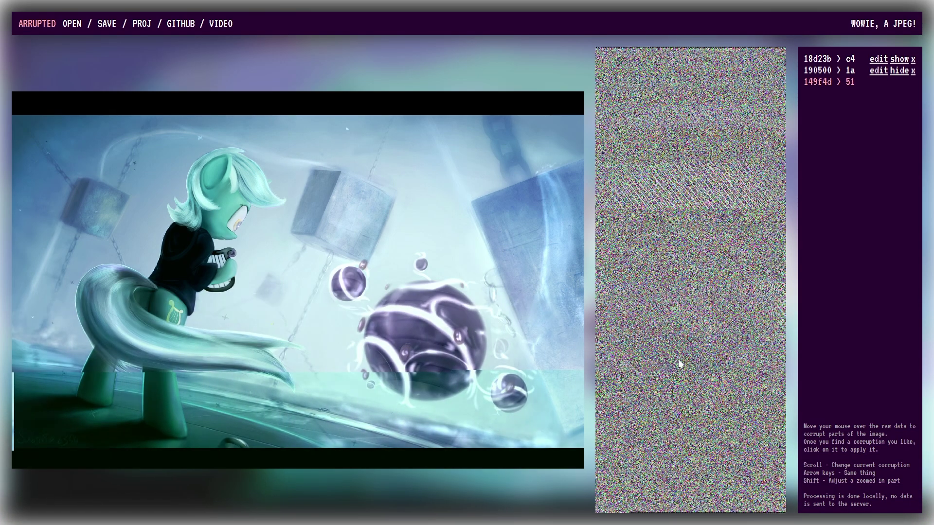
# - Apply corruptions 1549a0 > bd, 1249e1 > c1, 0d2dde > 6f and 1bcbbe > 41
pyautogui.press('shift')
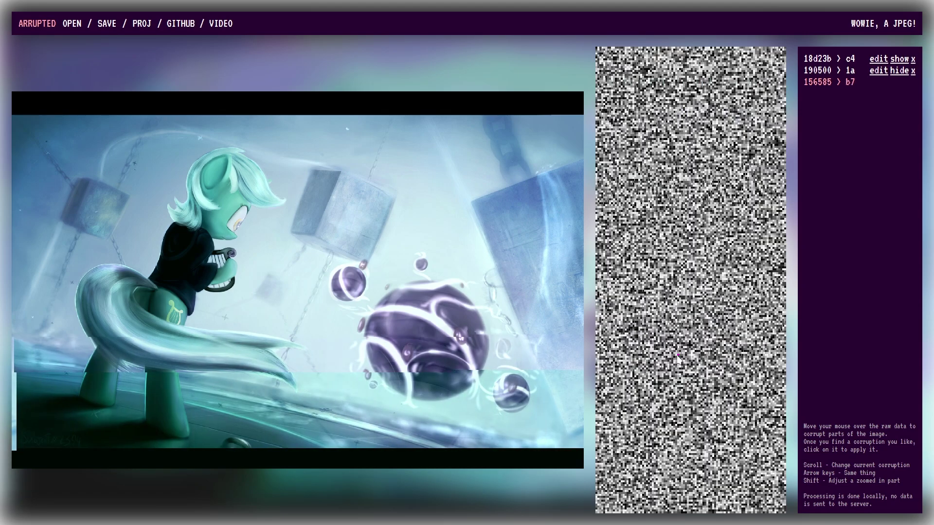
pyautogui.click(677, 288)
pyautogui.click(673, 282)
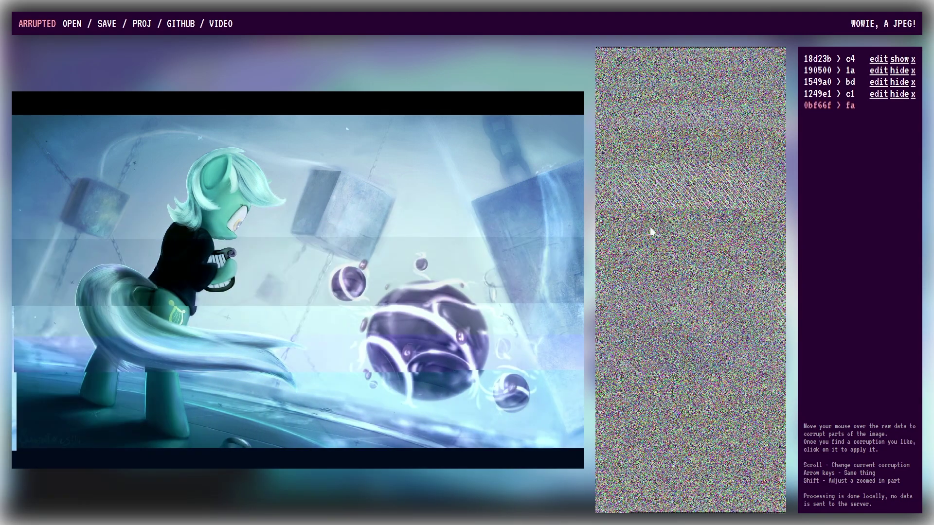
pyautogui.click(662, 242)
pyautogui.click(654, 358)
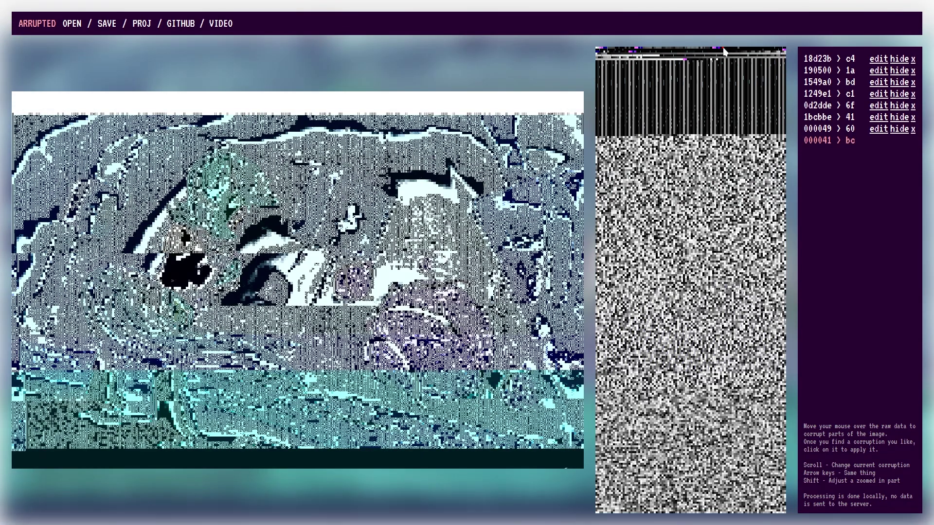
# - Apply corruption 000041 > bc, turning the pony into a coarse dithered pattern
pyautogui.click(724, 51)
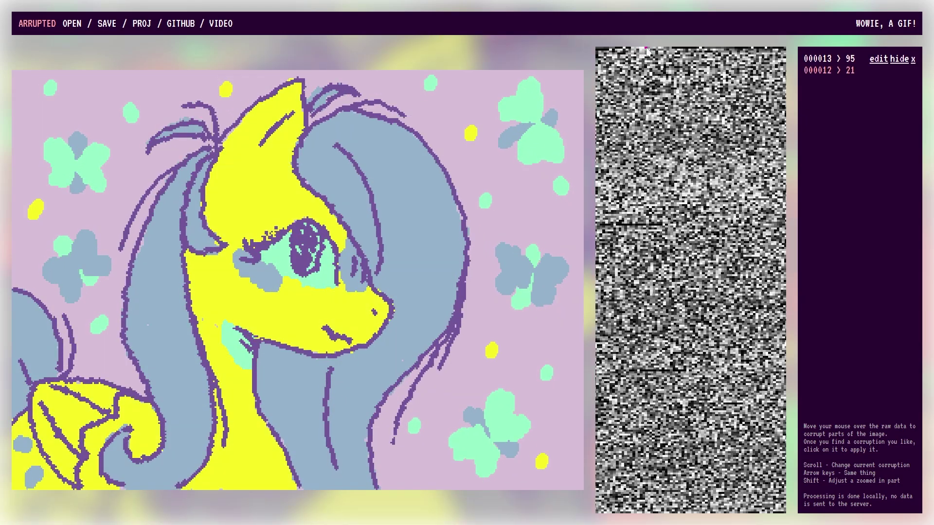
pyautogui.scroll(5, 637, 50)
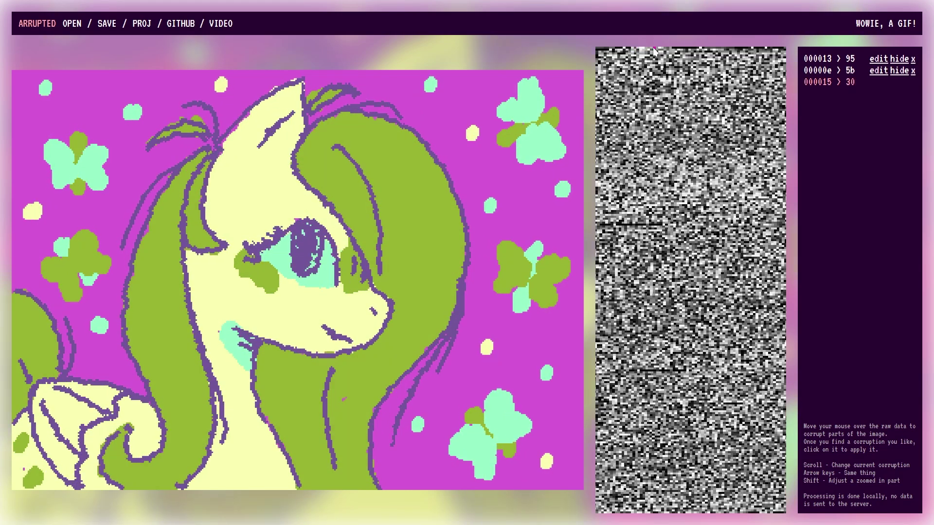
# - Apply three more GIF corruptions, turning the hair purple and recolouring background and outlines
pyautogui.click(653, 52)
pyautogui.click(653, 51)
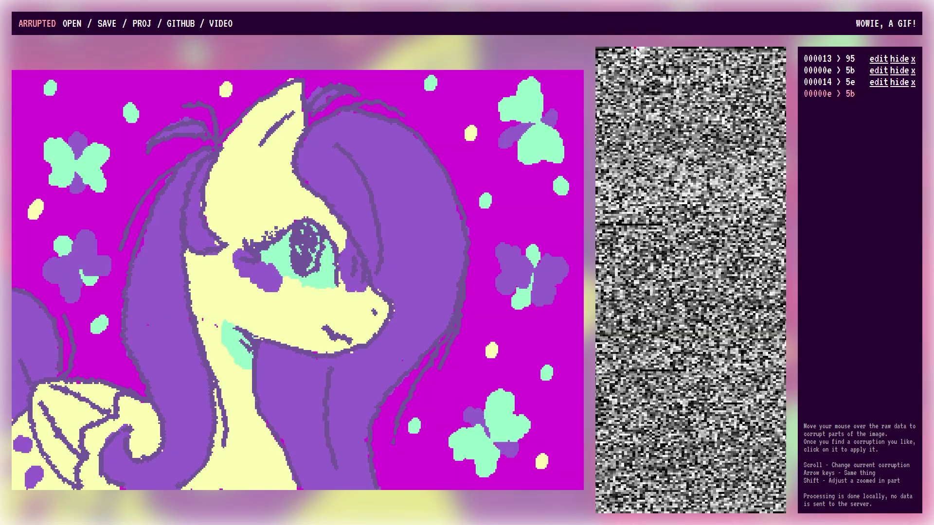
pyautogui.click(653, 52)
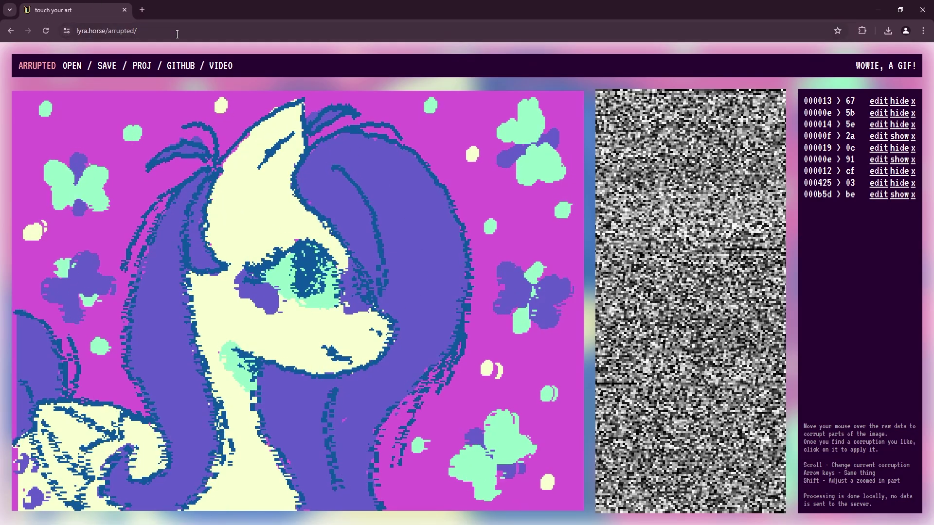
# - Save the page as 'touch your art.html', Webpage, Complete, for offline use
pyautogui.moveTo(872, 505); pyautogui.dragTo(847, 500)
pyautogui.tripleClick(846, 500)
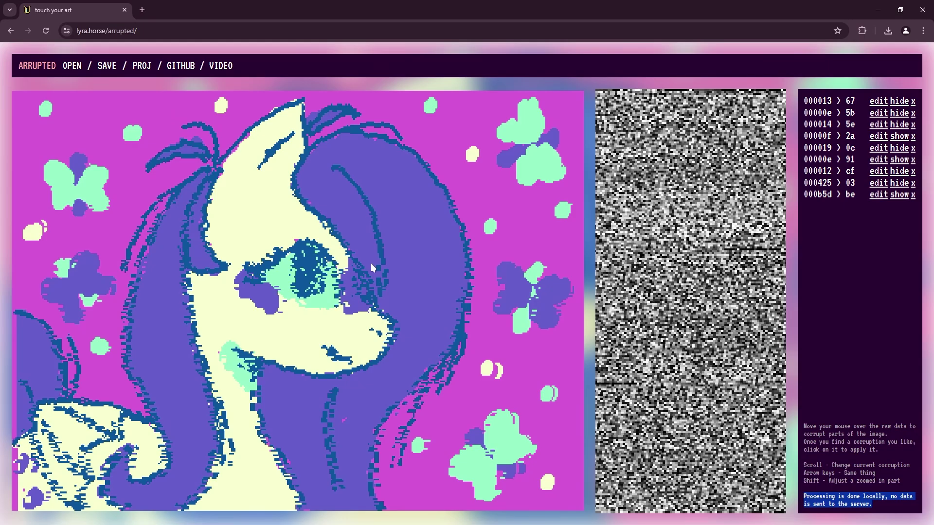
pyautogui.hotkey('ctrl', 's')
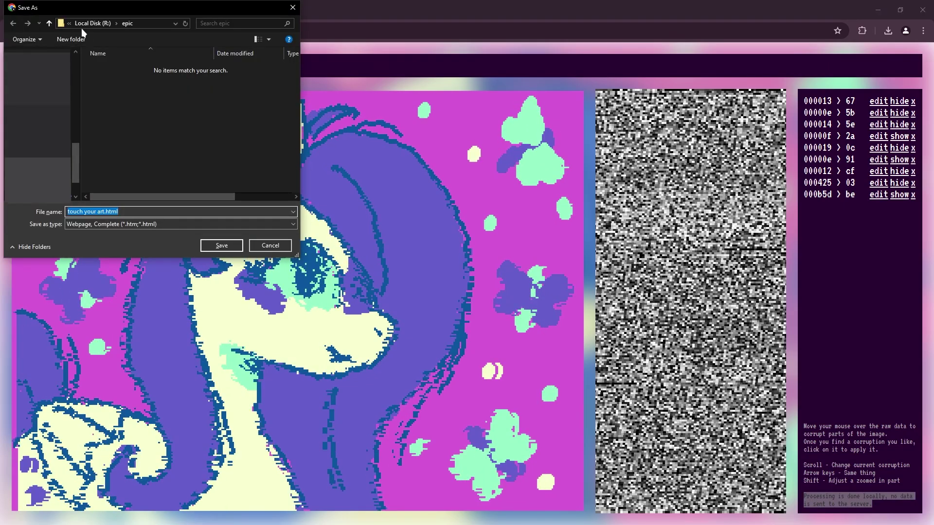
pyautogui.click(220, 245)
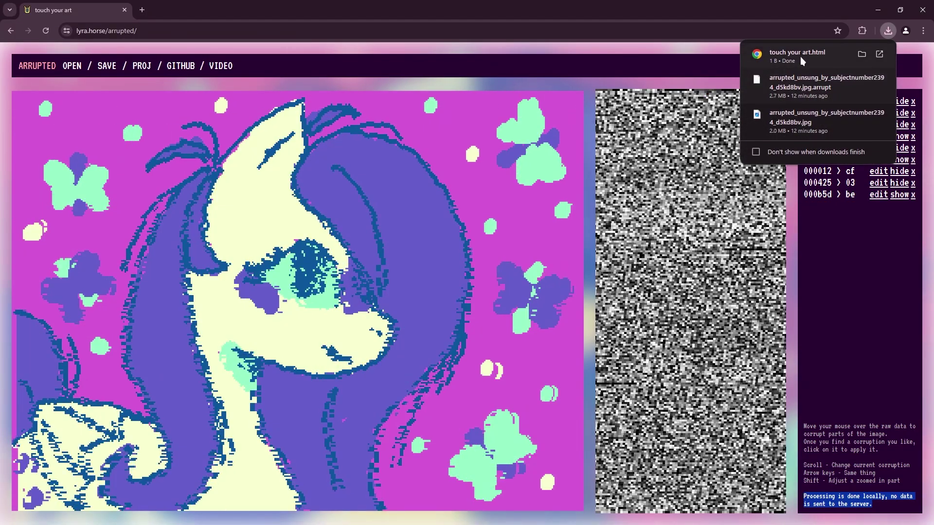
pyautogui.click(801, 57)
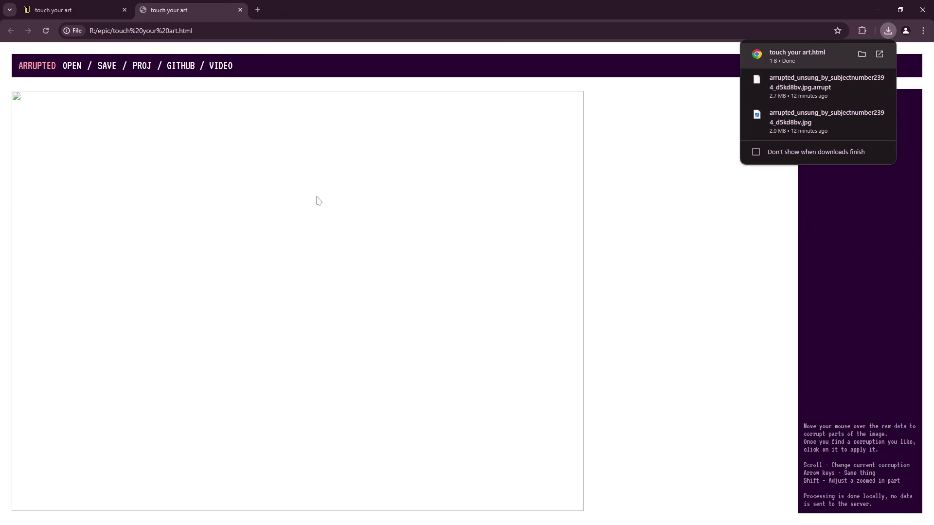